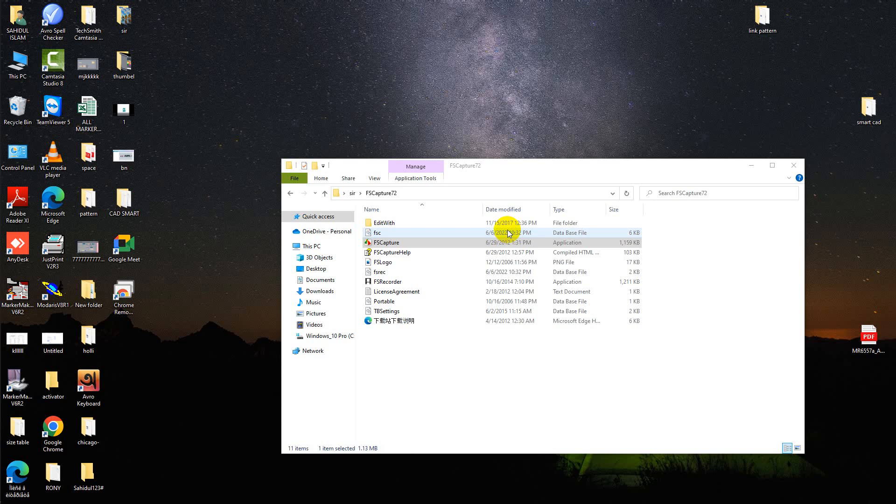
# - Switch to MarkerMaking with the chicago=6 pcs marker open and bring the whole marker into view at 1/18 scale
pyautogui.moveTo(2, 243)
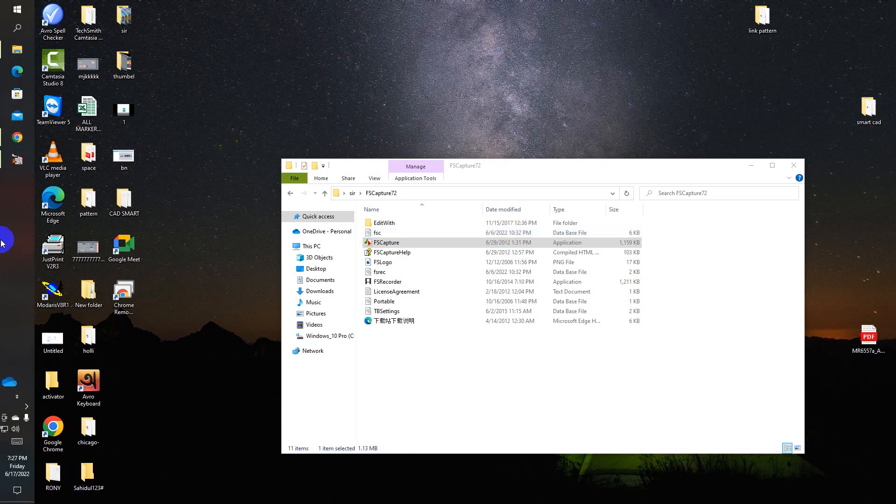
pyautogui.click(17, 160)
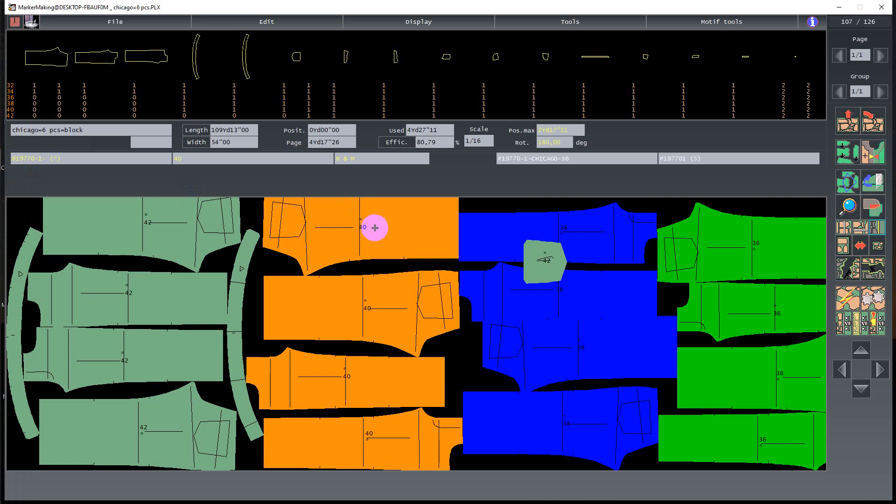
pyautogui.click(615, 254)
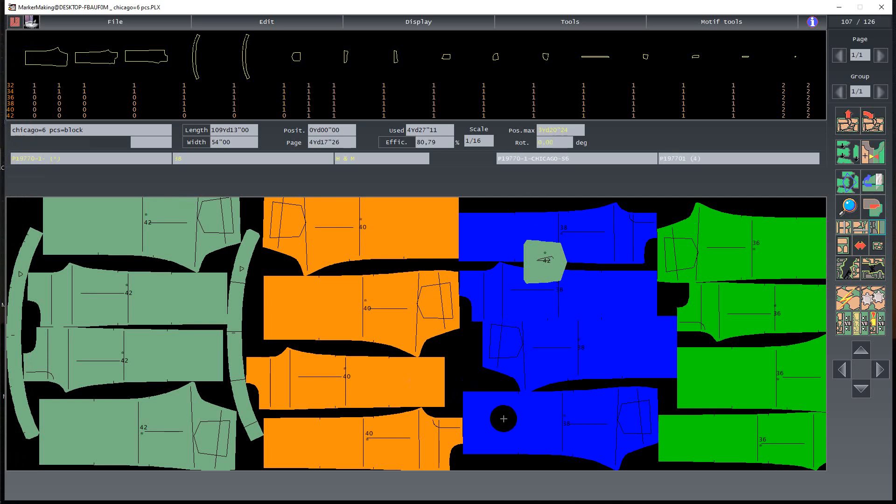
pyautogui.scroll(-5, 480, 420)
pyautogui.scroll(5, 470, 422)
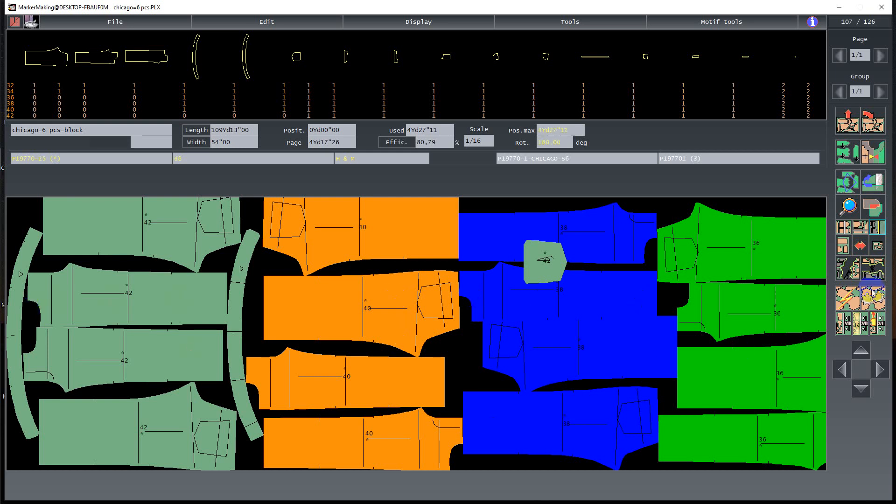
pyautogui.click(877, 245)
pyautogui.click(284, 273)
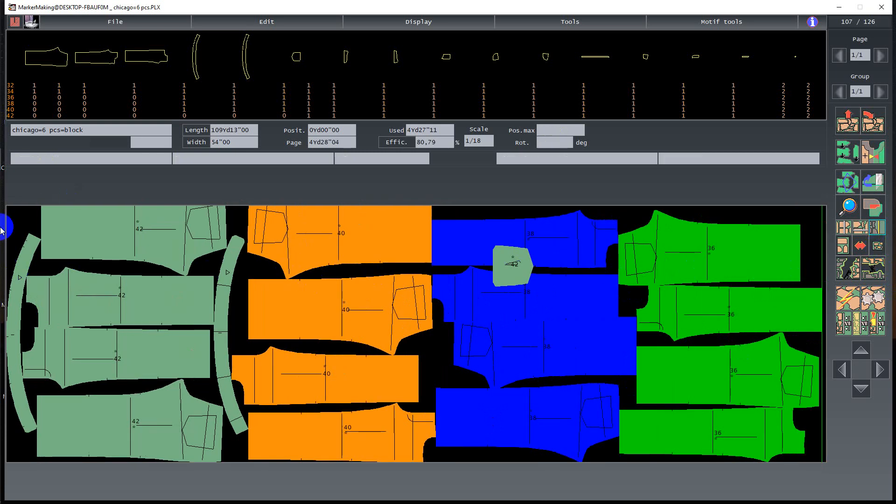
pyautogui.click(350, 245)
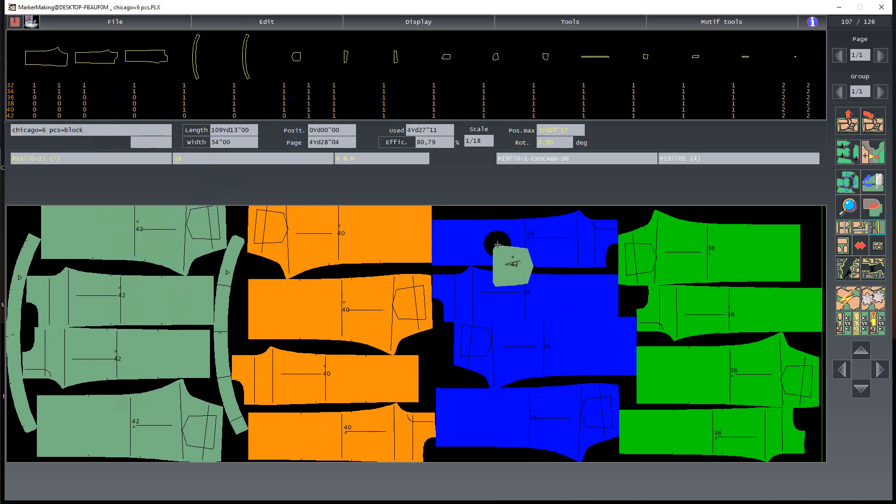
# - Move the size 42 pocket piece off the other sizes' panels into the gap between the two upper size 42 panels
pyautogui.moveTo(497, 244); pyautogui.dragTo(746, 220)
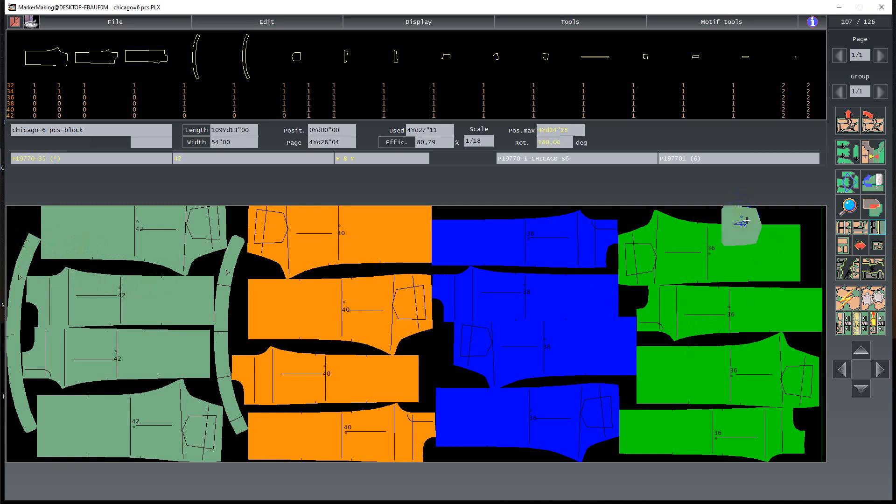
pyautogui.click(125, 402)
pyautogui.click(293, 299)
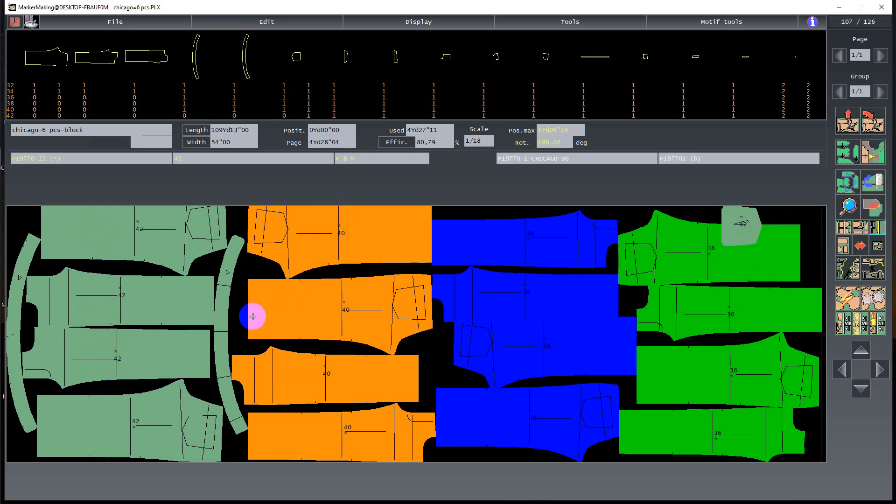
pyautogui.moveTo(735, 219); pyautogui.dragTo(149, 268)
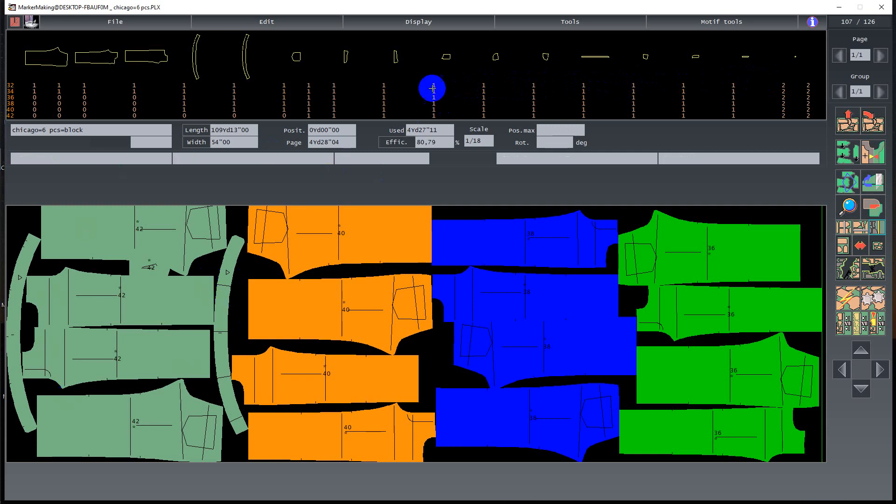
# - Place two small size 42 pieces in the upper and lower gaps between the size 42 panels and the right curved waistband
pyautogui.click(334, 117)
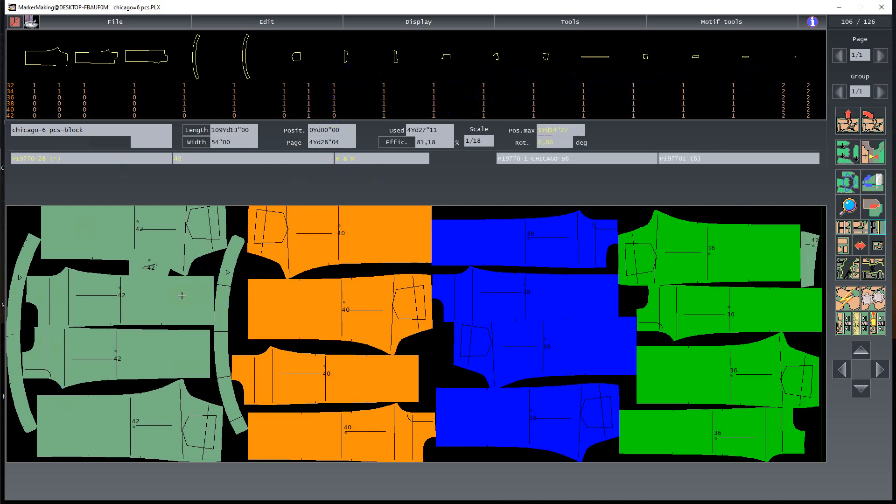
pyautogui.moveTo(832, 200)
pyautogui.mouseDown()
pyautogui.moveTo(624, 266)
pyautogui.moveTo(206, 262)
pyautogui.moveTo(214, 266)
pyautogui.mouseUp()
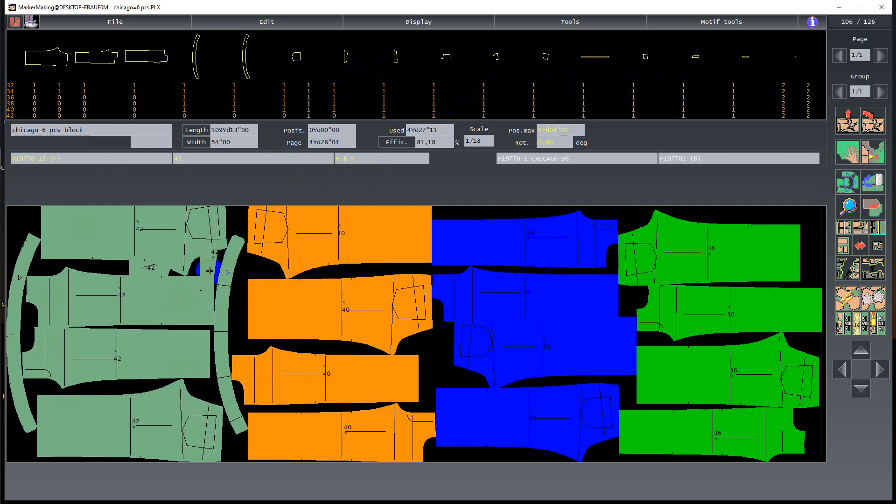
pyautogui.rightClick(324, 261)
pyautogui.click(381, 99)
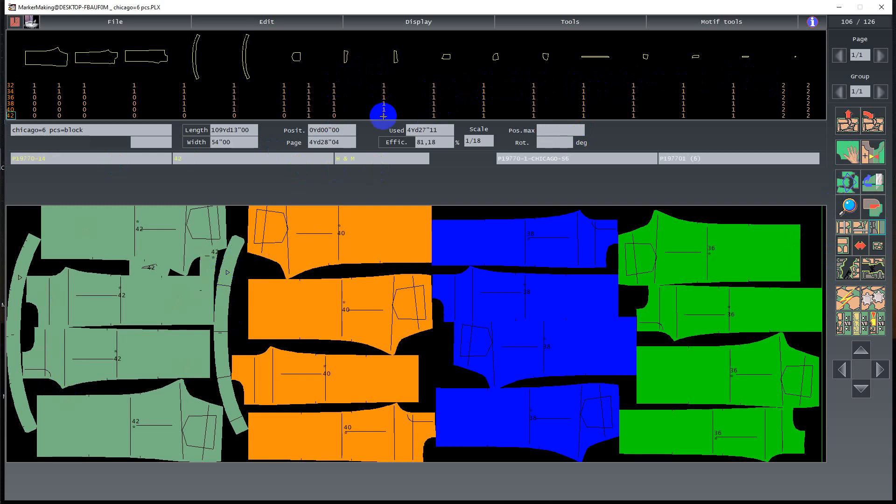
pyautogui.moveTo(244, 325); pyautogui.dragTo(206, 382)
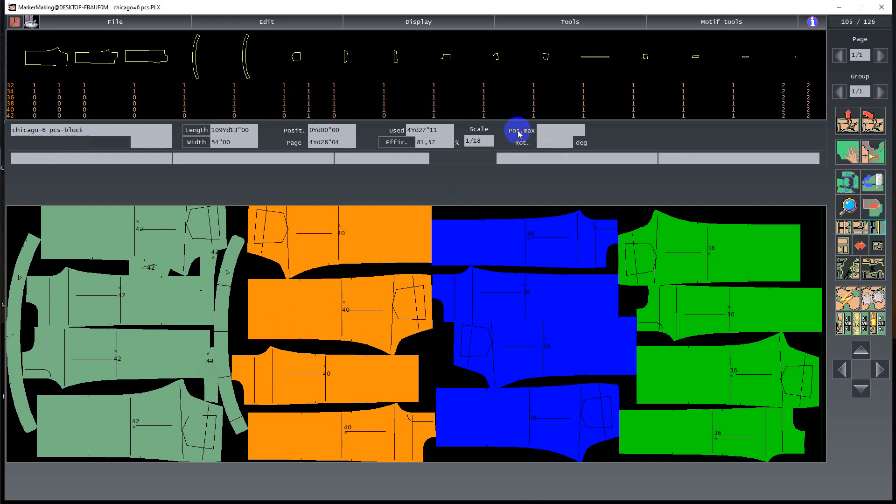
# - Place a small size 42 piece in the marker's upper-left corner and two more in the bottom gaps under the curved waistbands
pyautogui.click(433, 115)
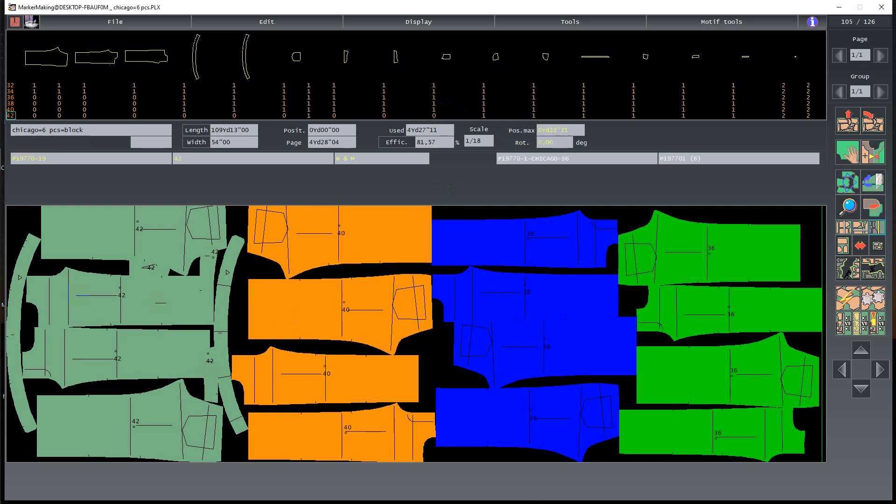
pyautogui.click(24, 239)
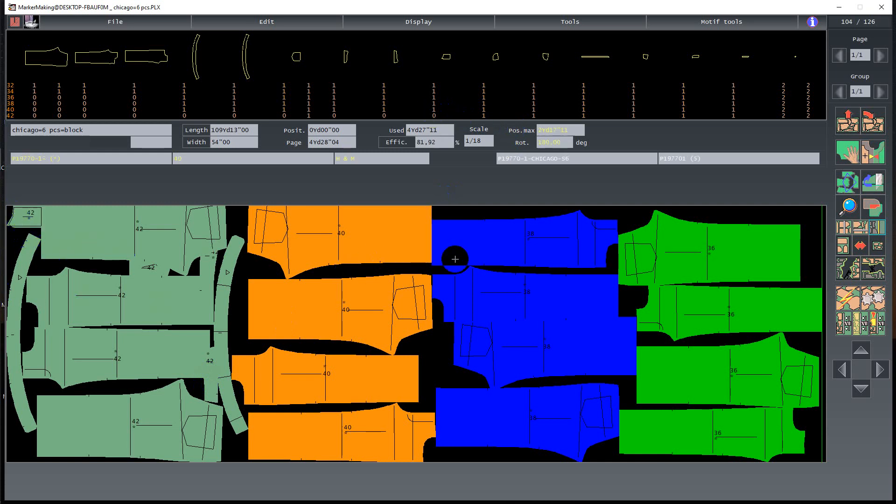
pyautogui.click(257, 368)
pyautogui.click(542, 351)
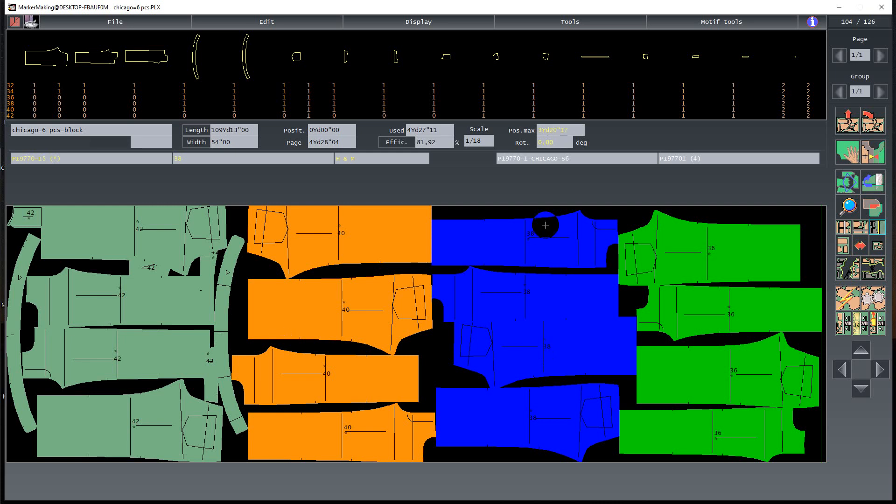
pyautogui.click(487, 116)
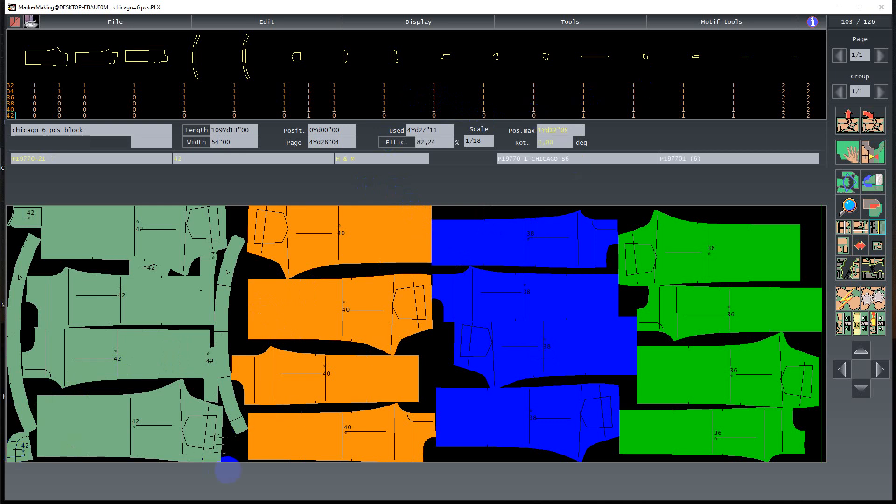
pyautogui.click(230, 471)
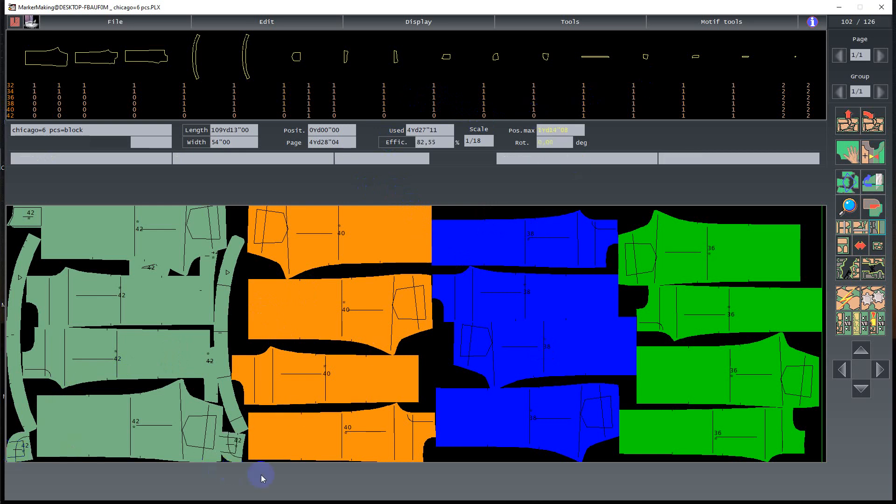
# - Place the long thin size 42 strip between the two lower panels and a small size 42 piece beside the left curved waistband
pyautogui.click(583, 116)
pyautogui.click(108, 386)
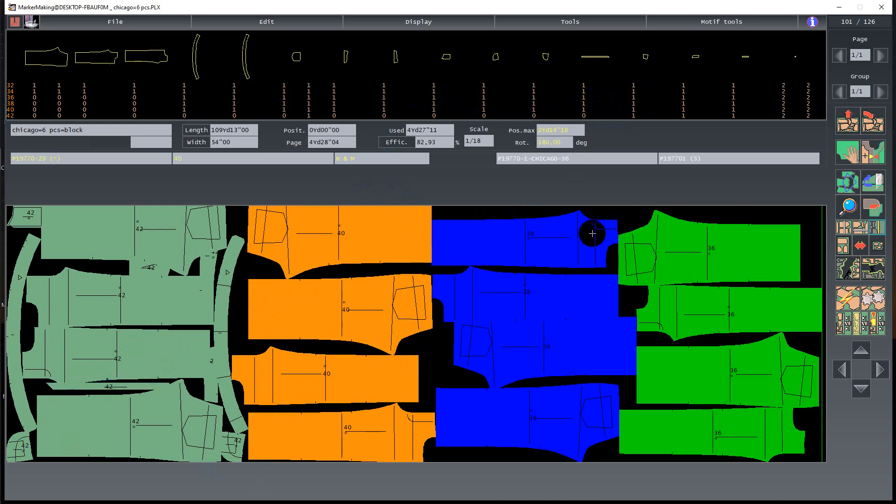
pyautogui.click(634, 116)
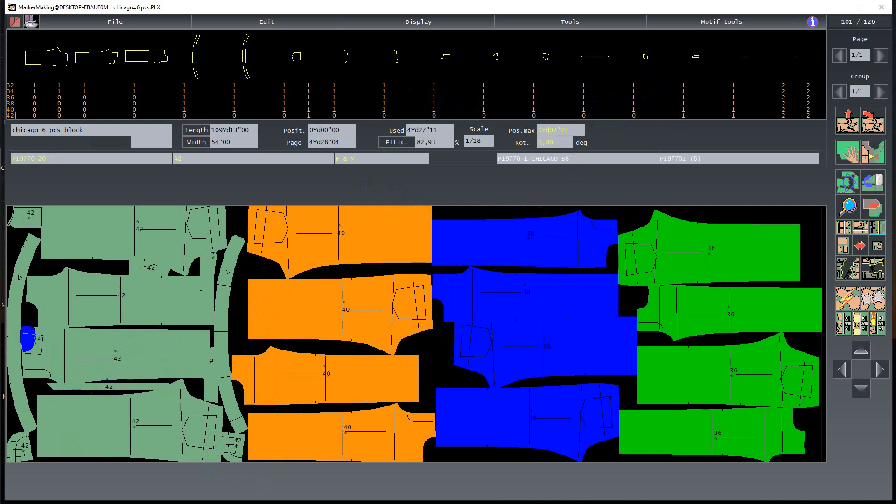
pyautogui.click(26, 322)
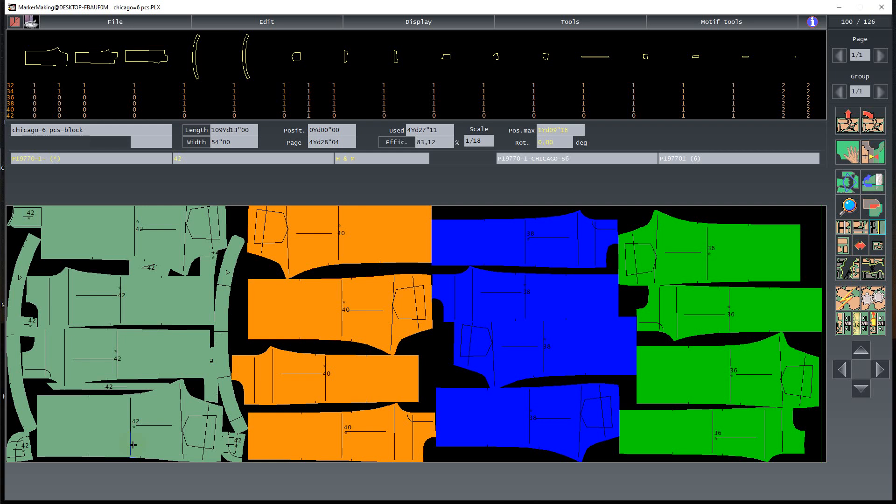
# - Minimize the marker window to return to the desktop and refresh the desktop
pyautogui.click(838, 7)
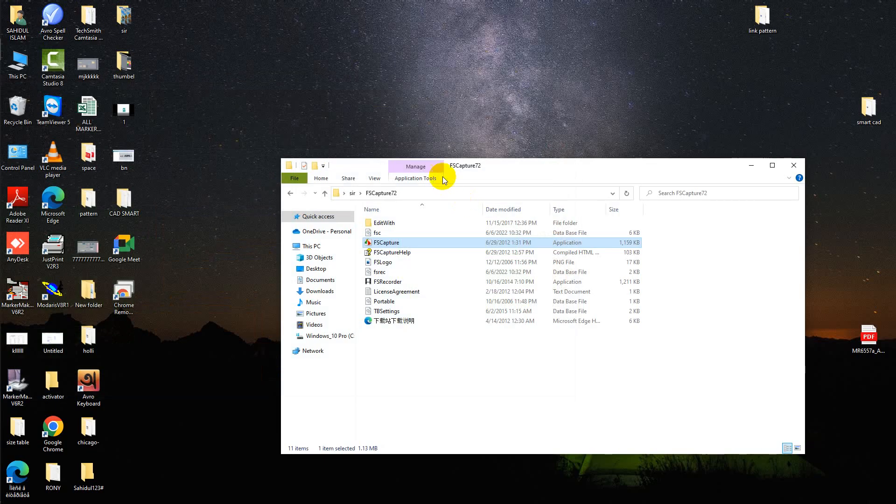
pyautogui.rightClick(500, 83)
pyautogui.click(536, 115)
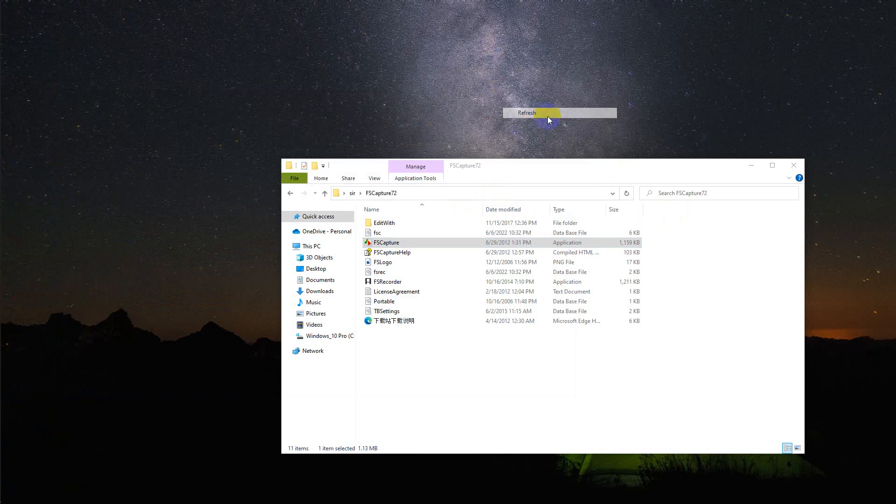
pyautogui.rightClick(536, 117)
pyautogui.click(568, 140)
pyautogui.rightClick(572, 142)
pyautogui.click(599, 169)
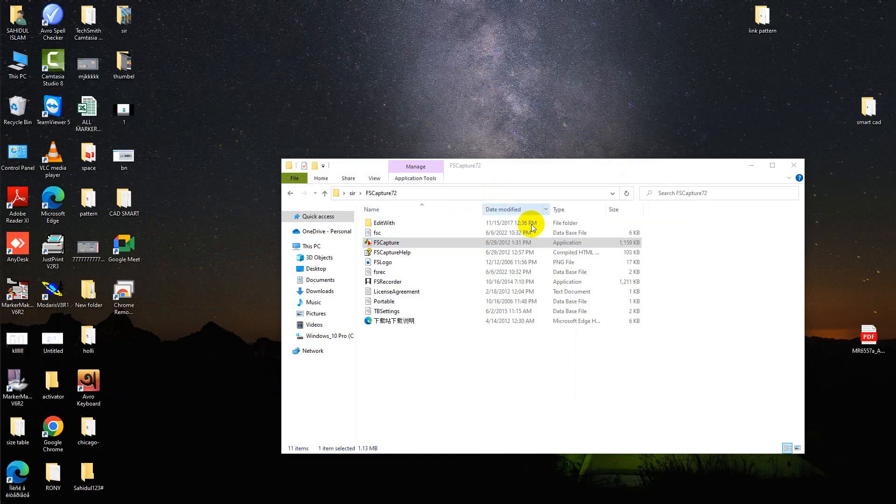